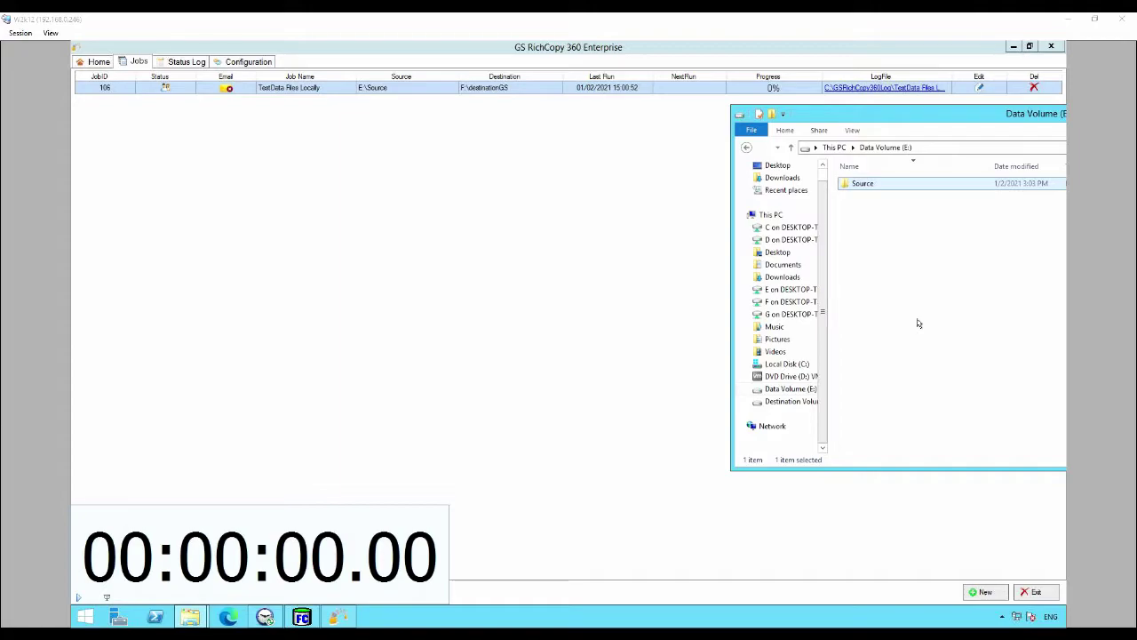
- Check the Source folder's properties to note its file and folder count
right_click(871, 186)
left_click(909, 399)
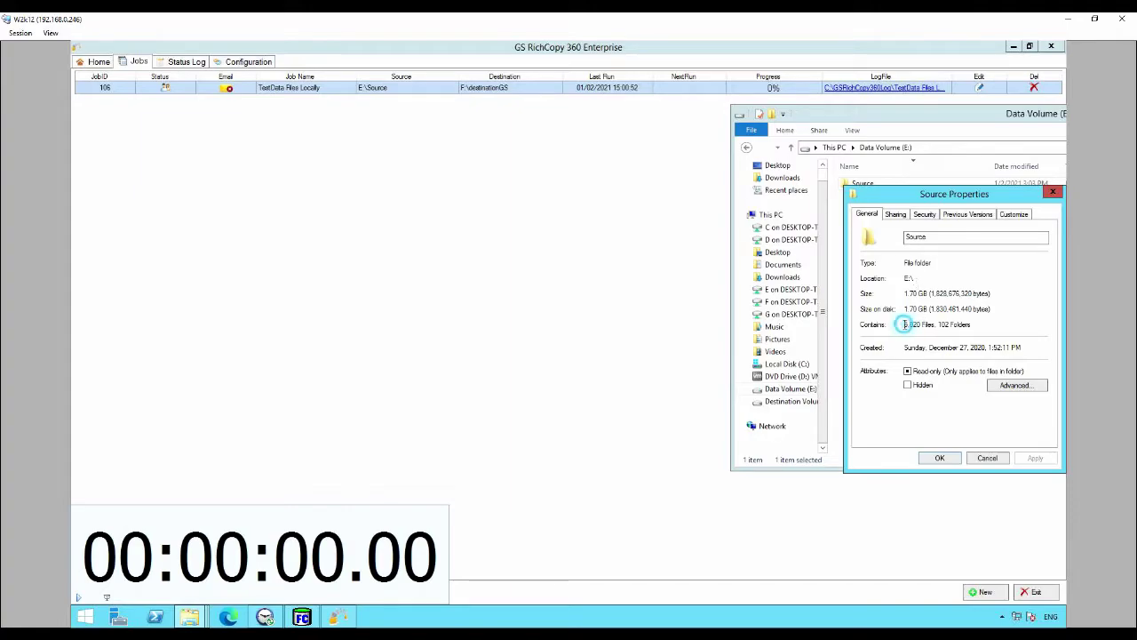
left_click_drag(905, 325, 971, 326)
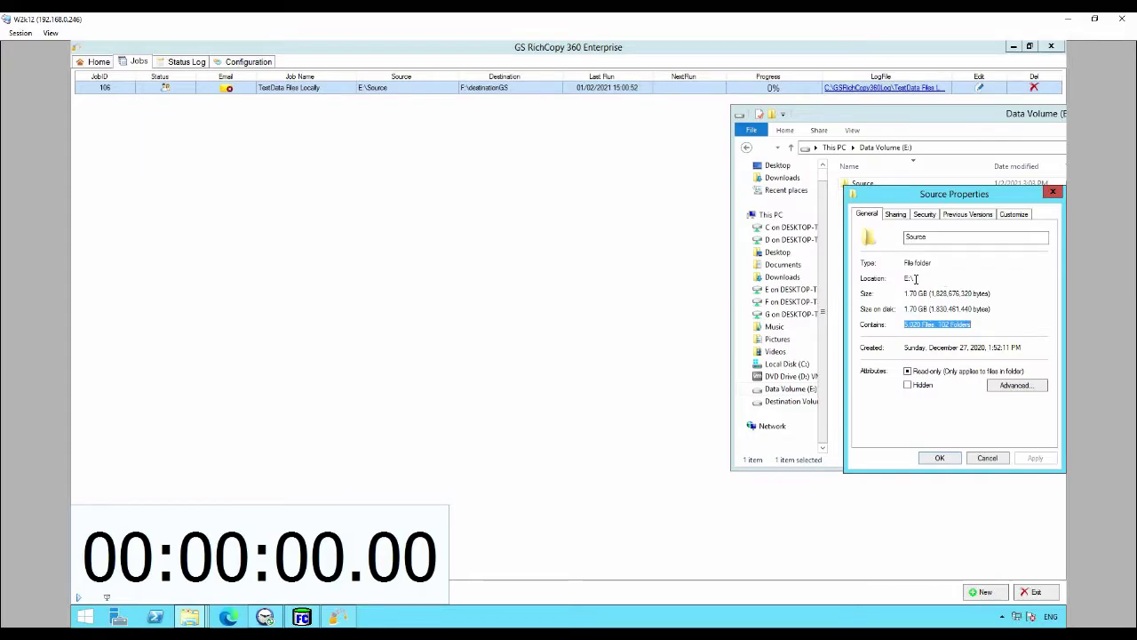
left_click(954, 459)
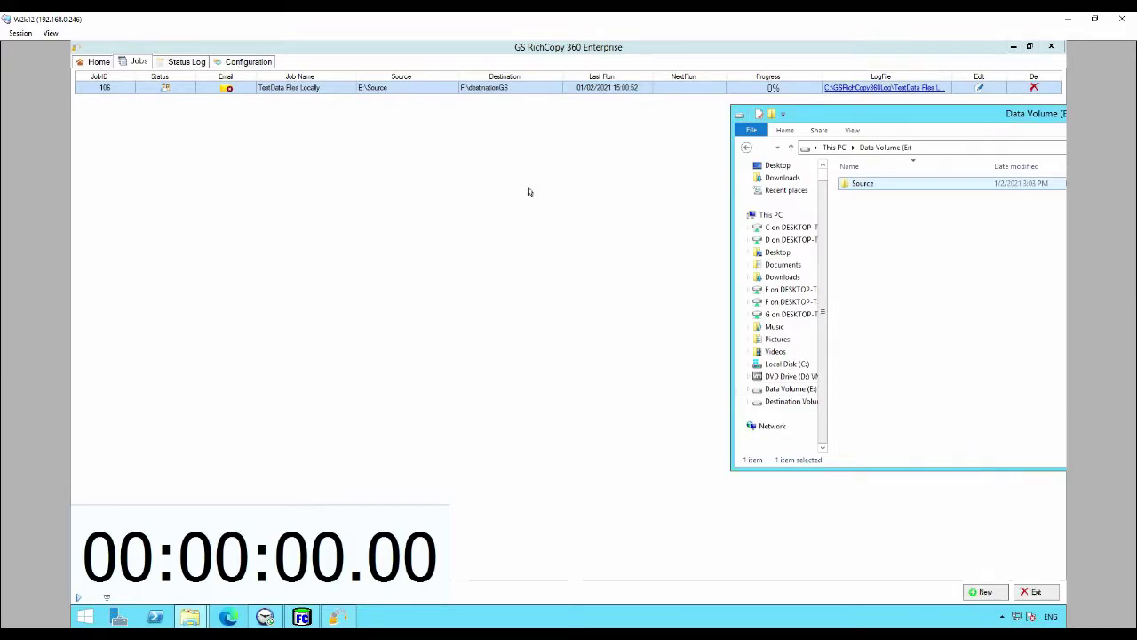
- Start the TestData Files Locally job and open its run details
right_click(409, 91)
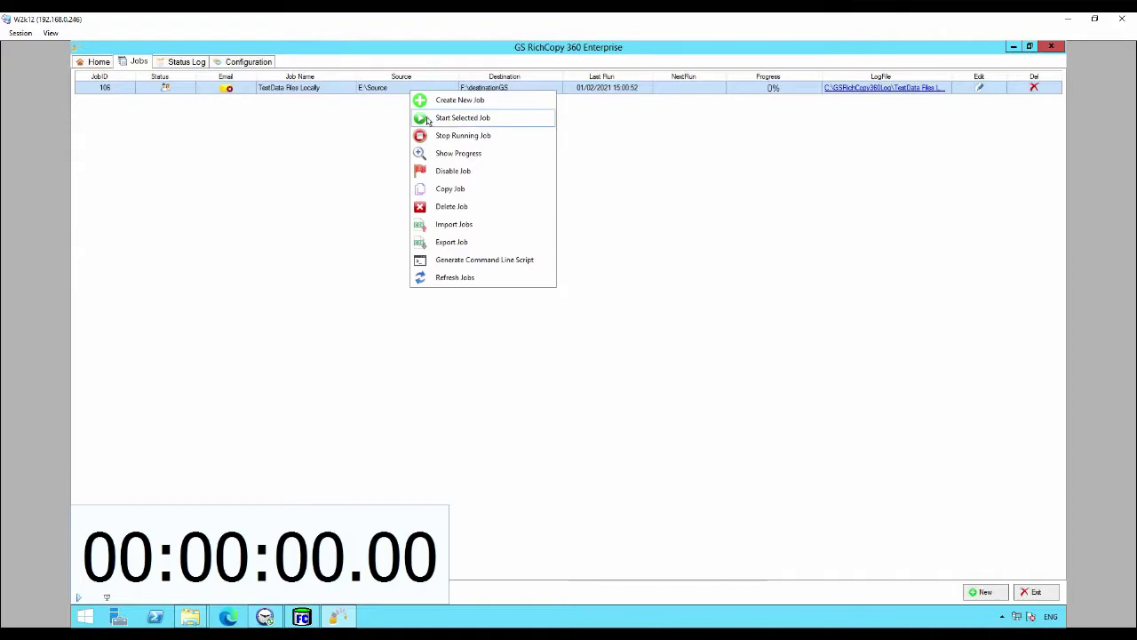
left_click(427, 119)
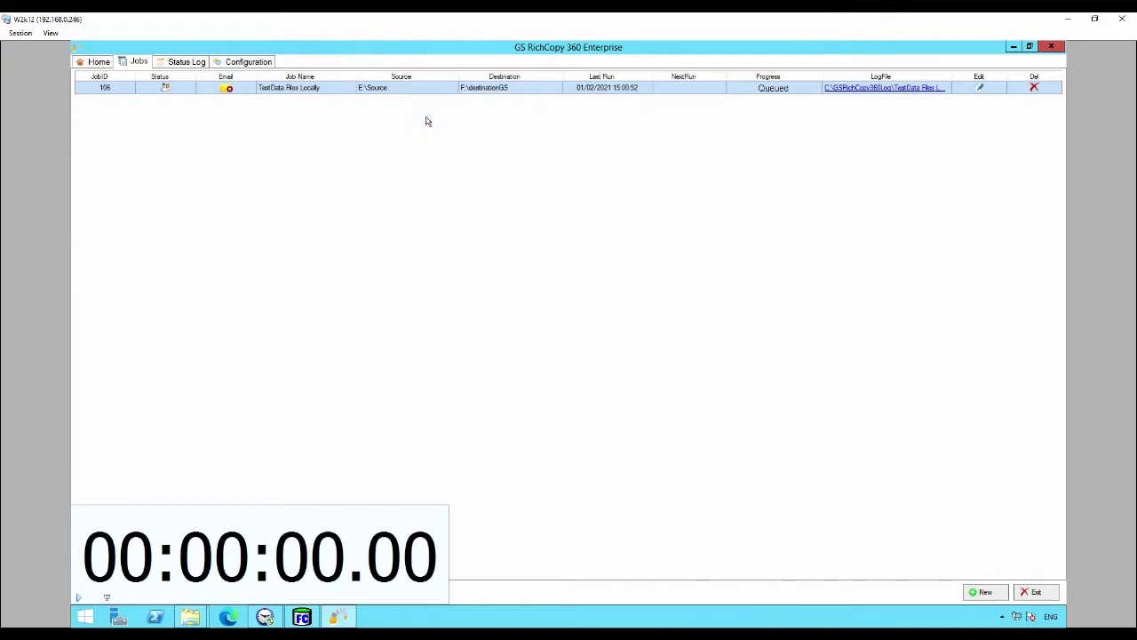
double_click(766, 88)
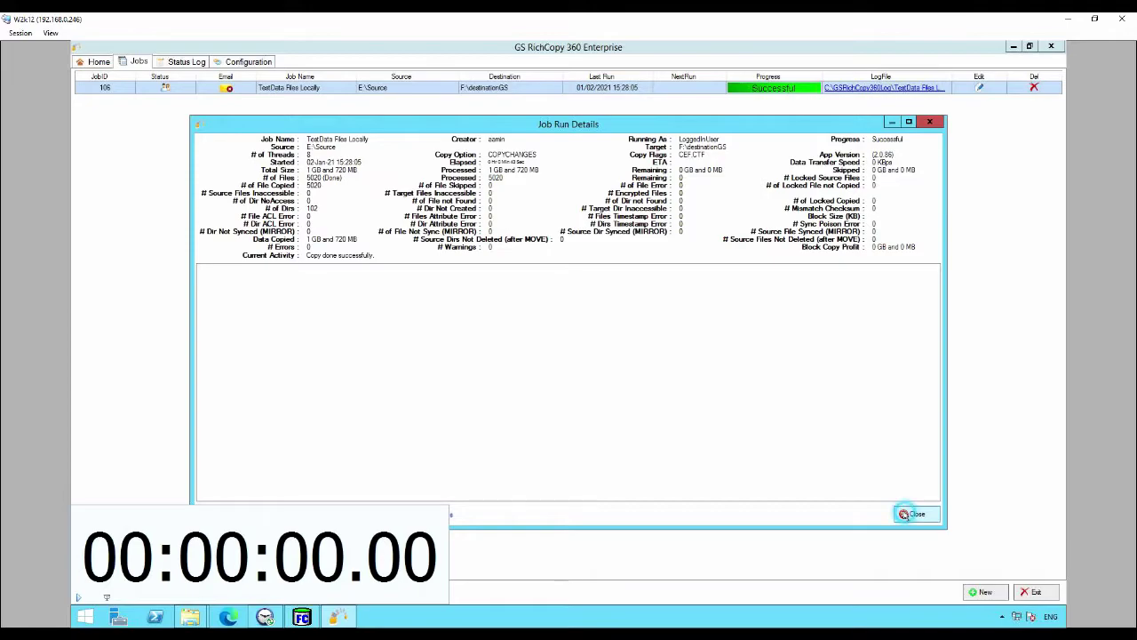
- Close the run details and check the destinationGS folder's properties on F:
left_click(903, 514)
mouse_move(190, 617)
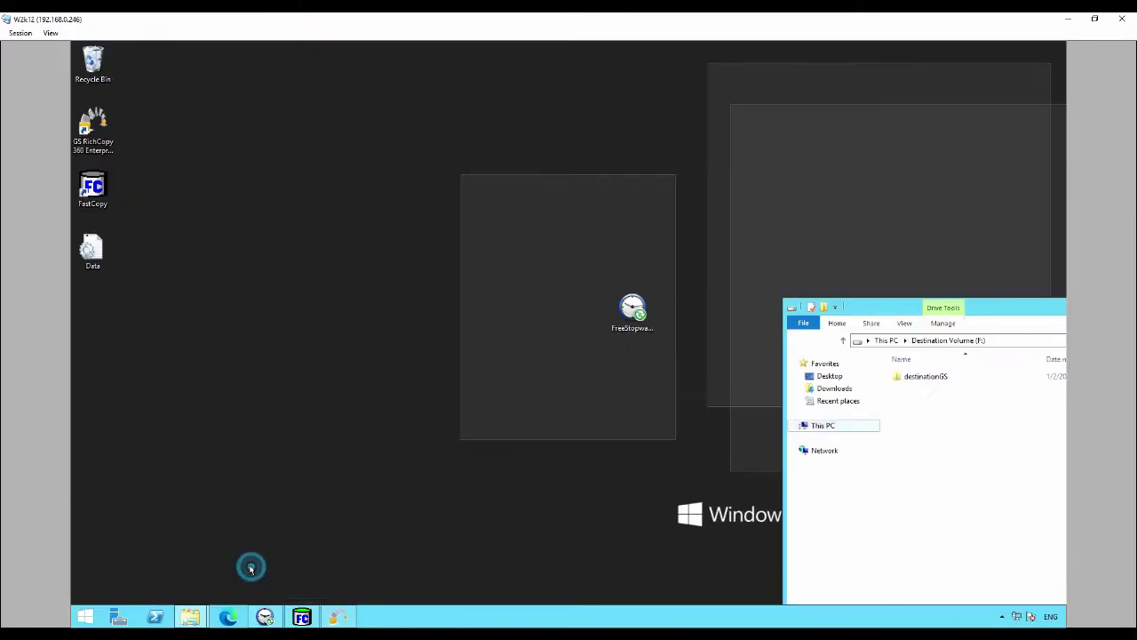
left_click(251, 563)
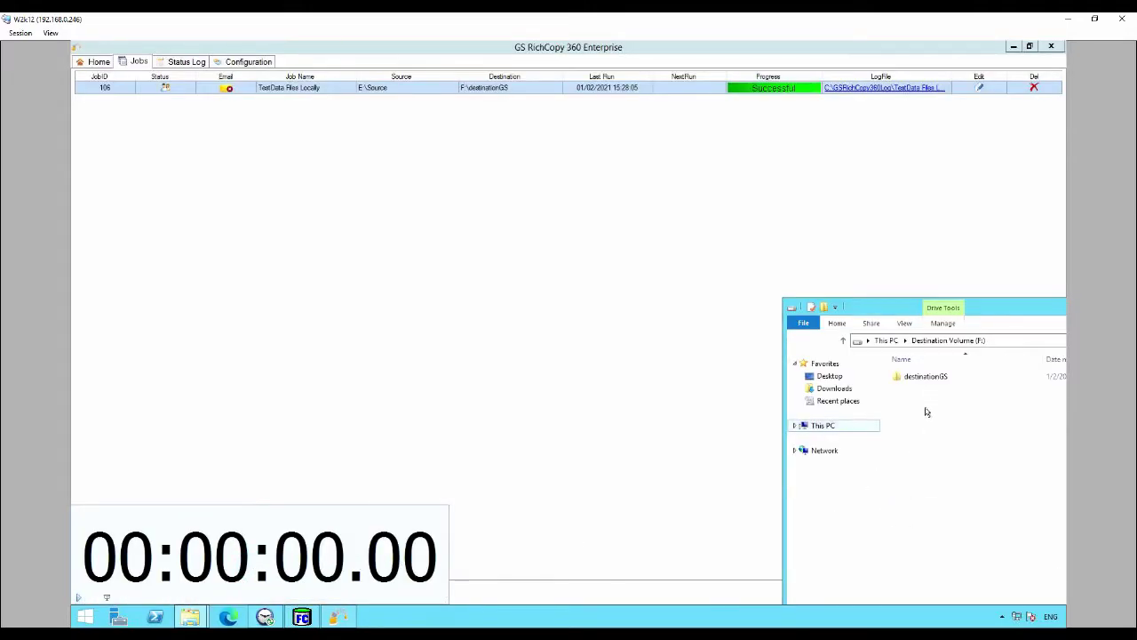
right_click(929, 379)
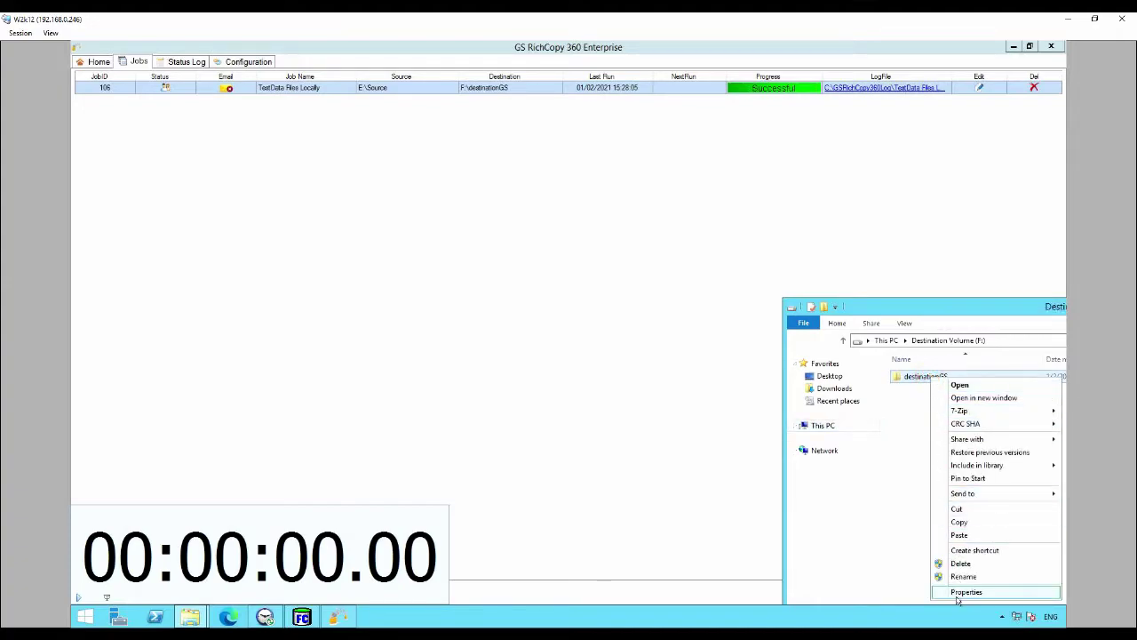
left_click(966, 592)
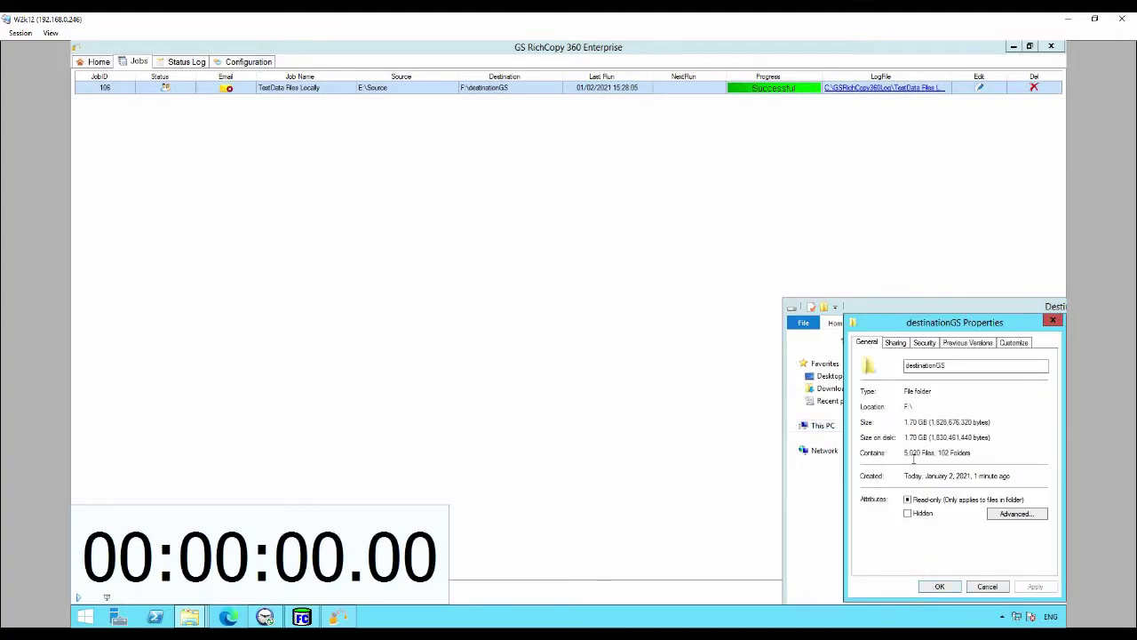
left_click(987, 586)
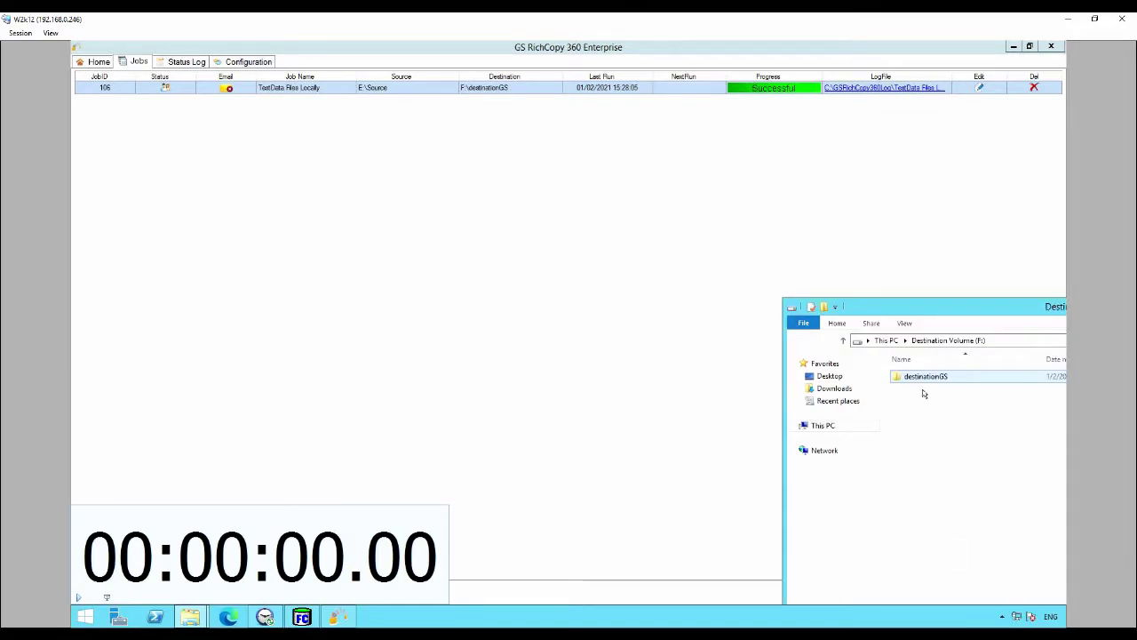
- Permanently delete destinationGS from F:, granting administrator permission
key("shift+Delete")
key("Return")
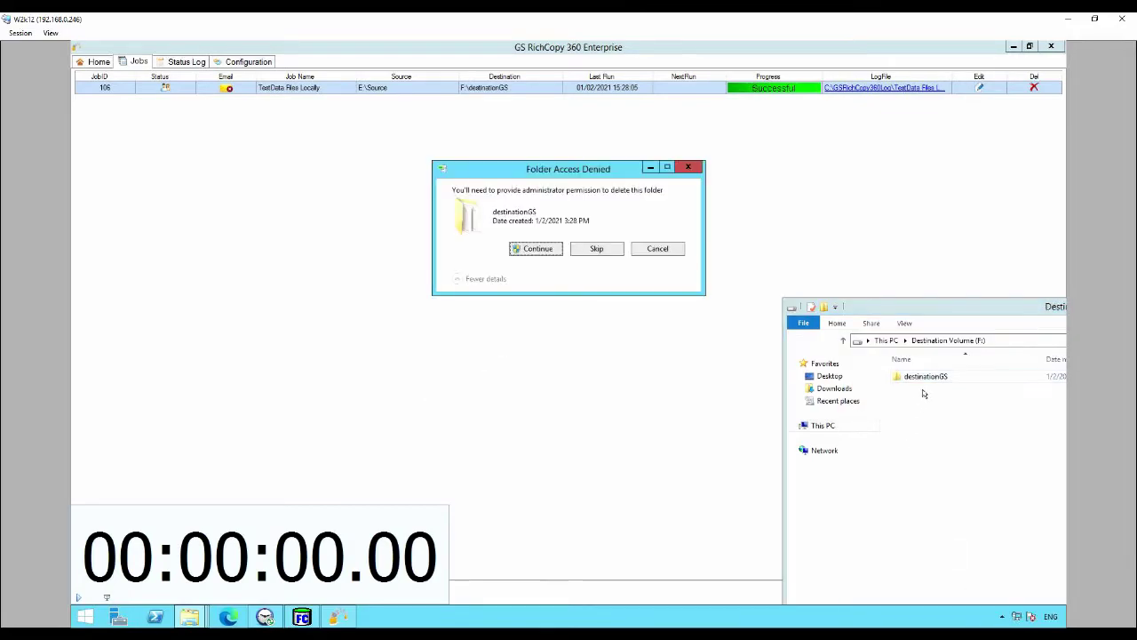
key("Return")
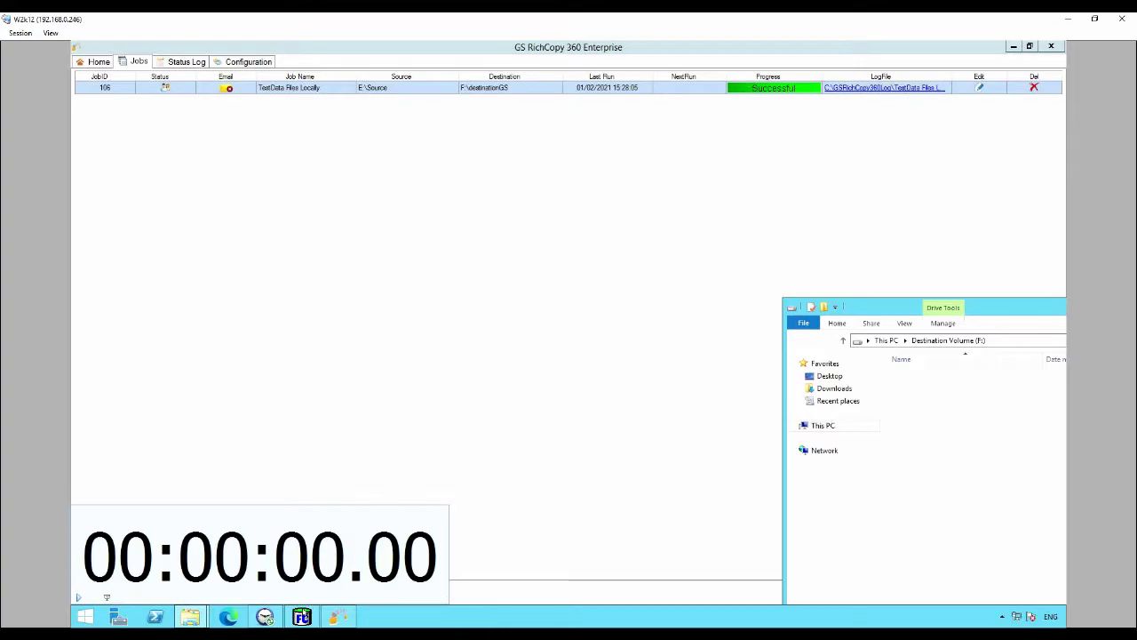
- Replace FastCopy's destination path with f:\destinationFastCopy
left_click(302, 616)
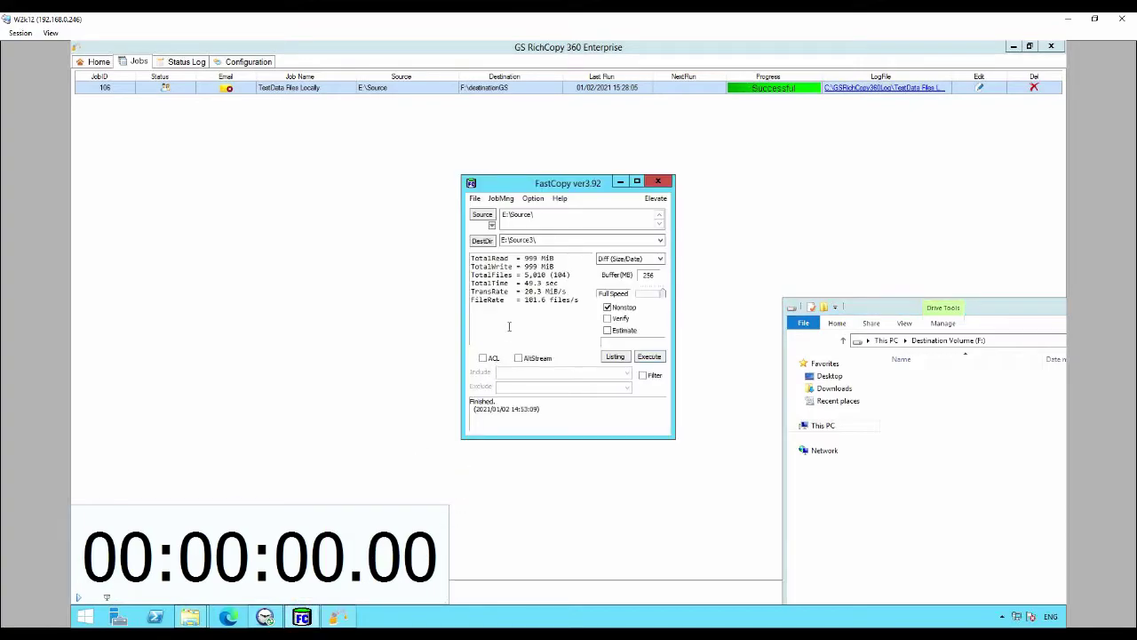
double_click(537, 240)
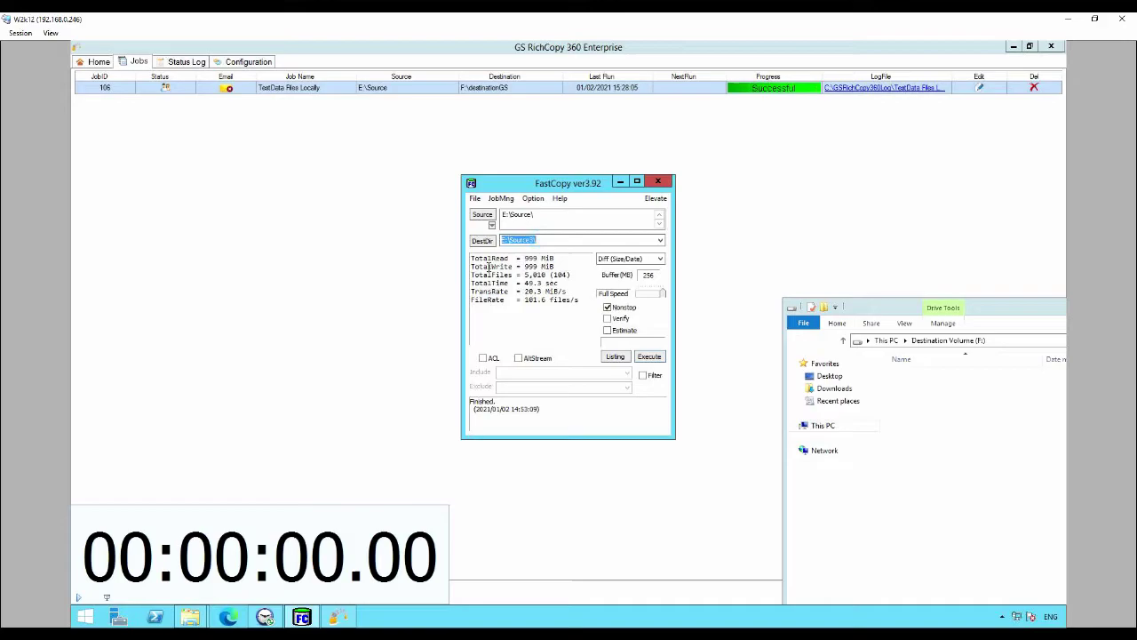
left_click_drag(538, 240, 372, 240)
type("f")
type(":\\")
type("destinati")
type("onFast")
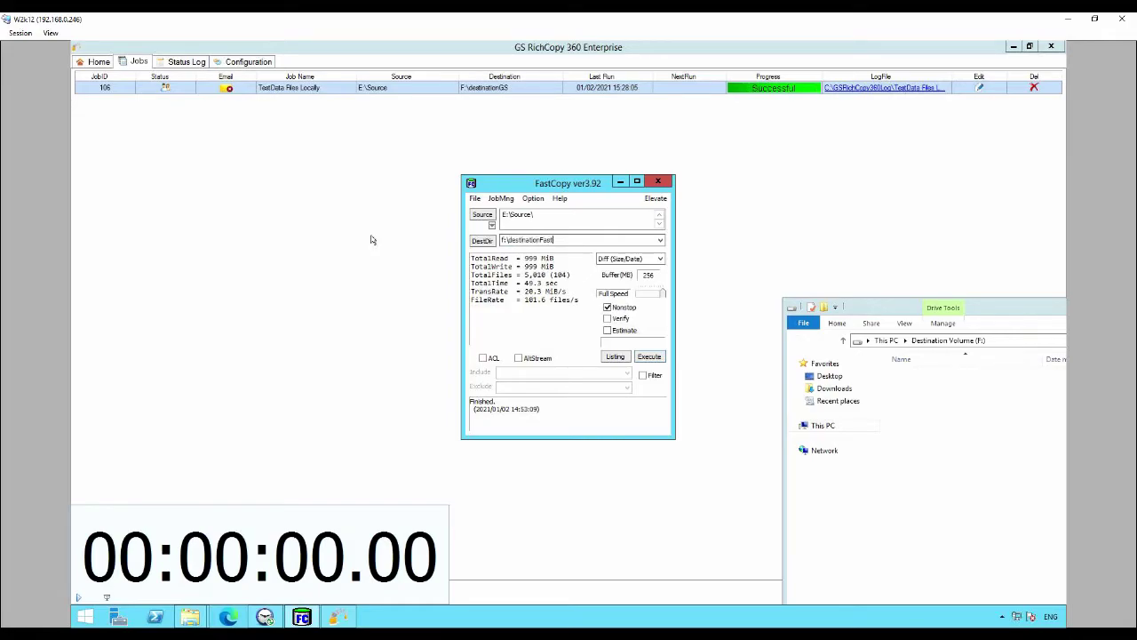
type("Copy")
- Execute the FastCopy copy of 5,020 files to f:\destinationFastCopy, finishing in 1:26
left_click(648, 356)
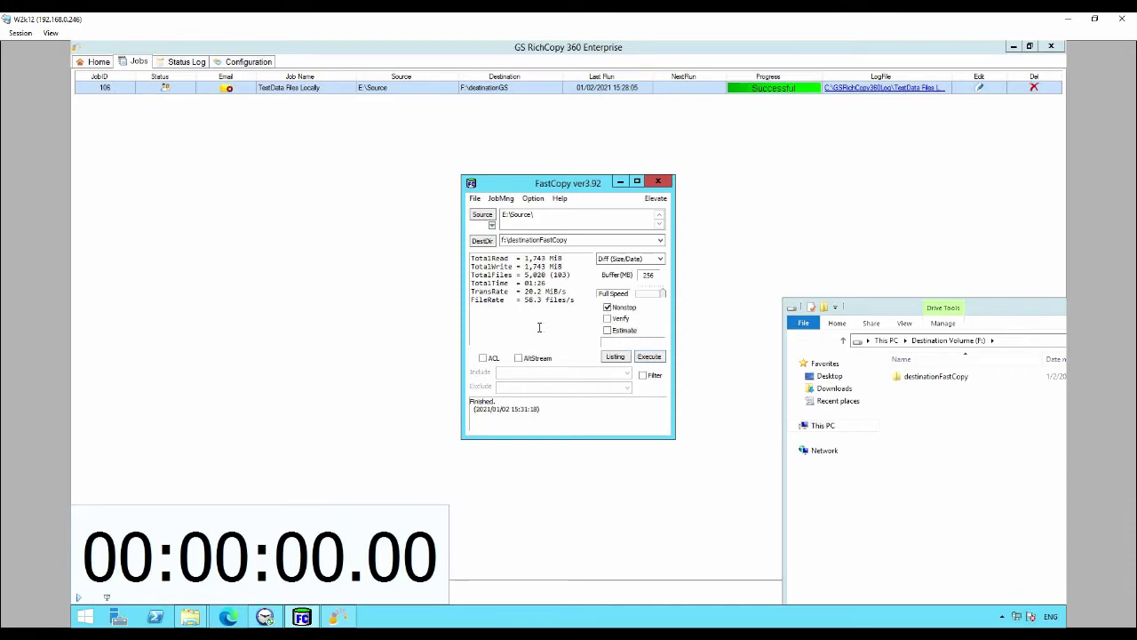
left_click_drag(548, 282, 503, 282)
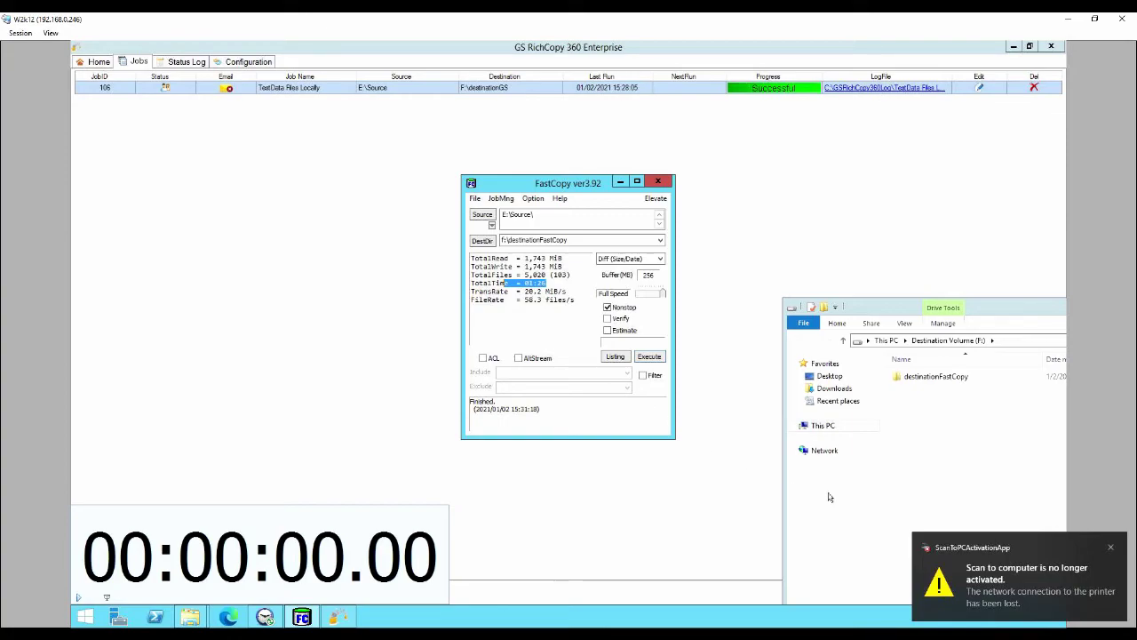
left_click(1109, 547)
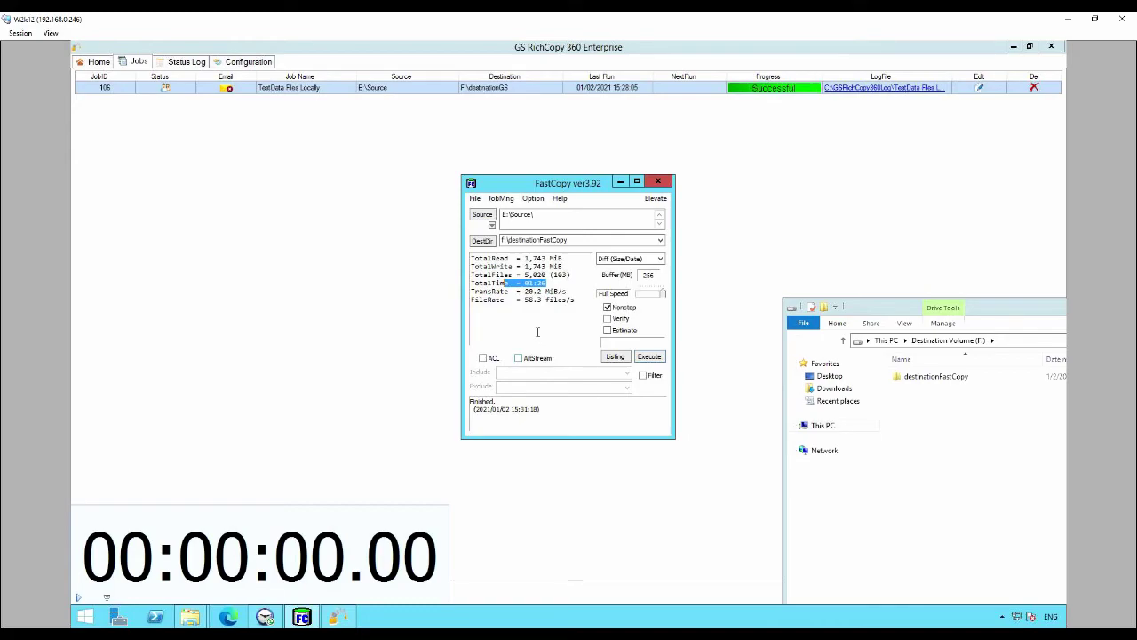
right_click(929, 376)
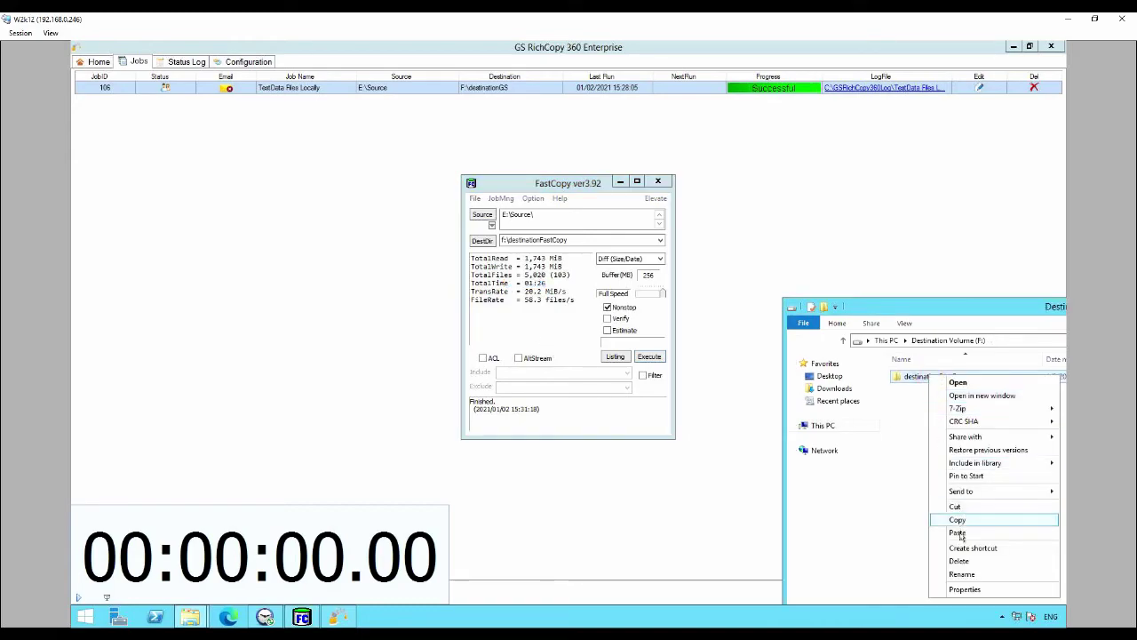
left_click(964, 589)
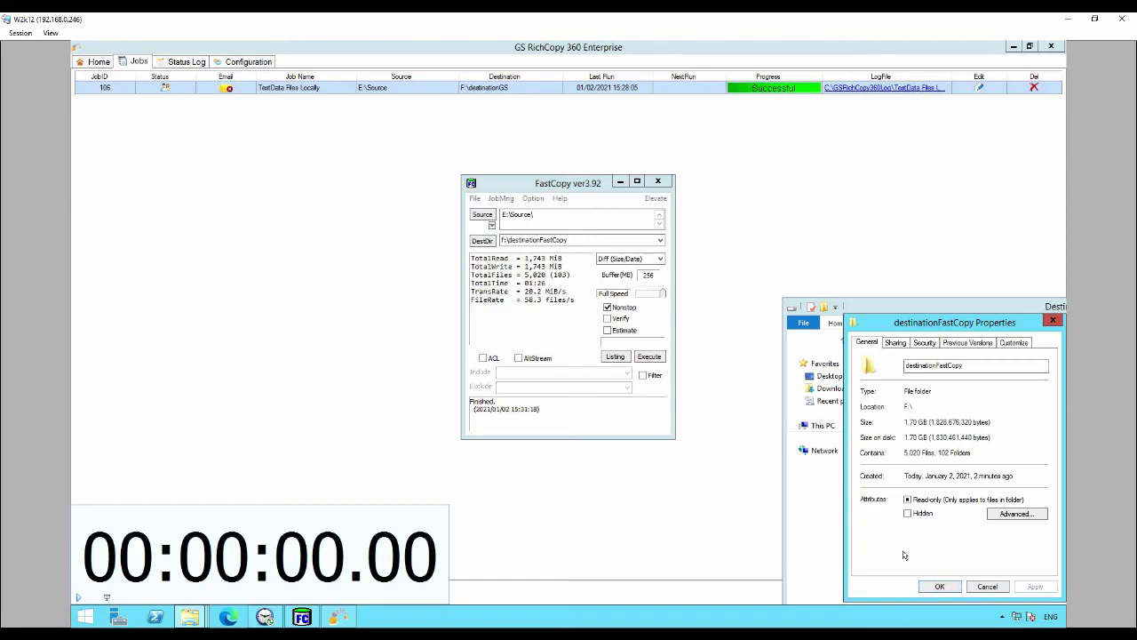
left_click(987, 587)
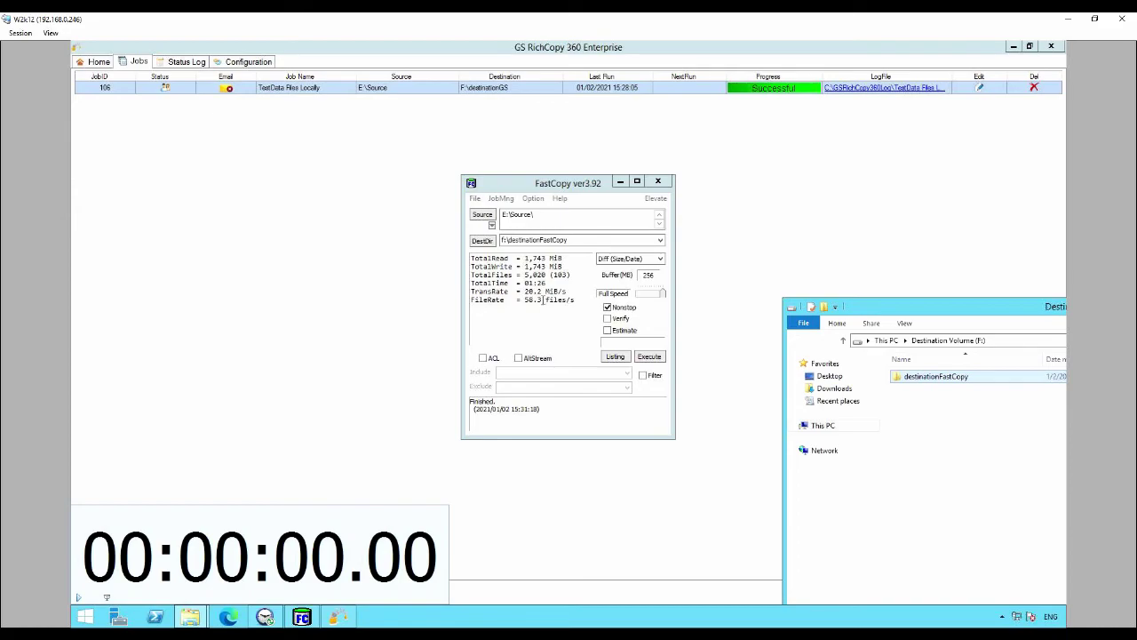
left_click_drag(548, 284, 500, 284)
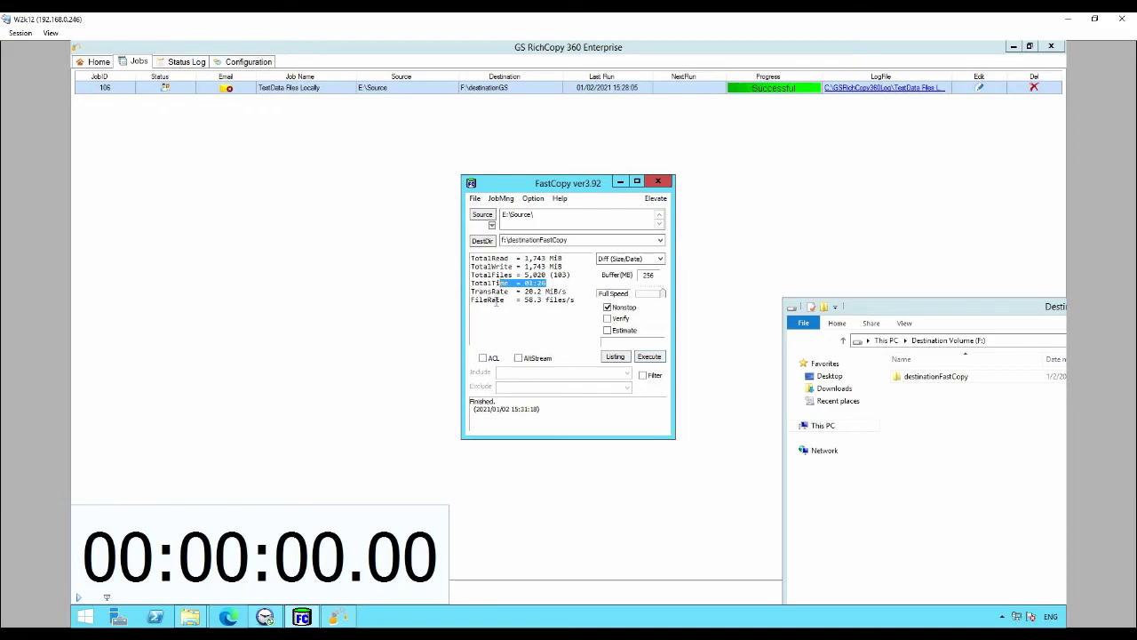